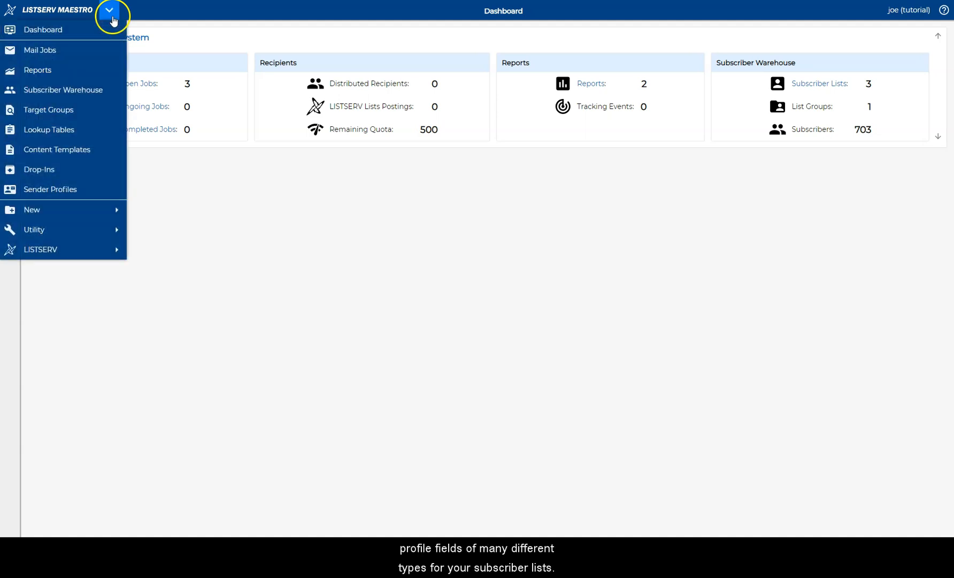
Open the list definition of Goode University Bookstore in the Subscriber Warehouse and go to its profile fields
left_click(107, 88)
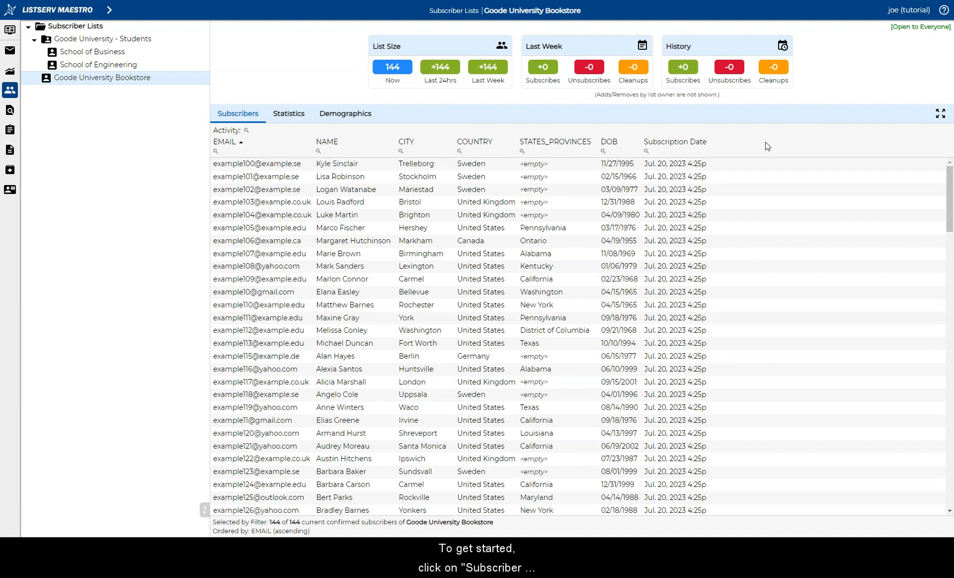
right_click(160, 81)
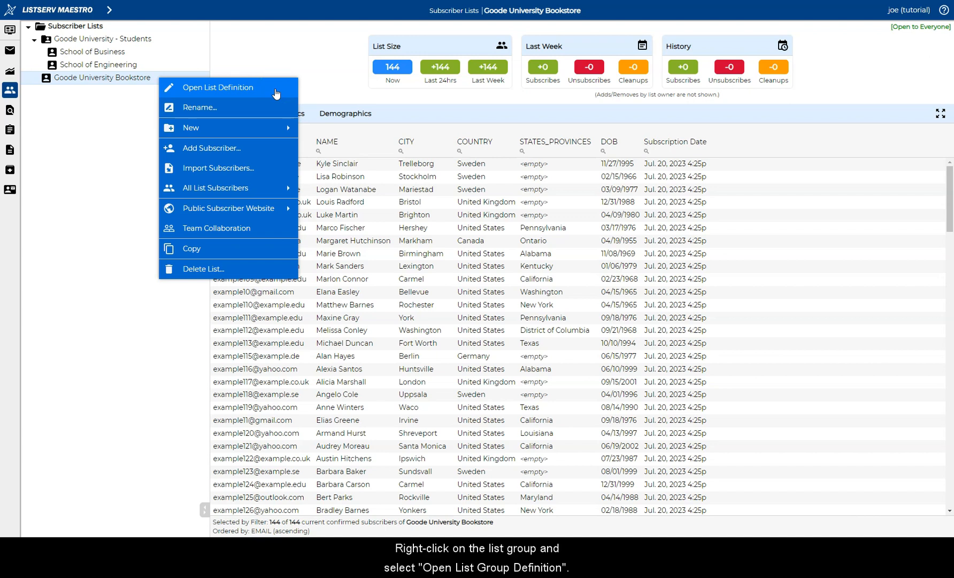
left_click(276, 88)
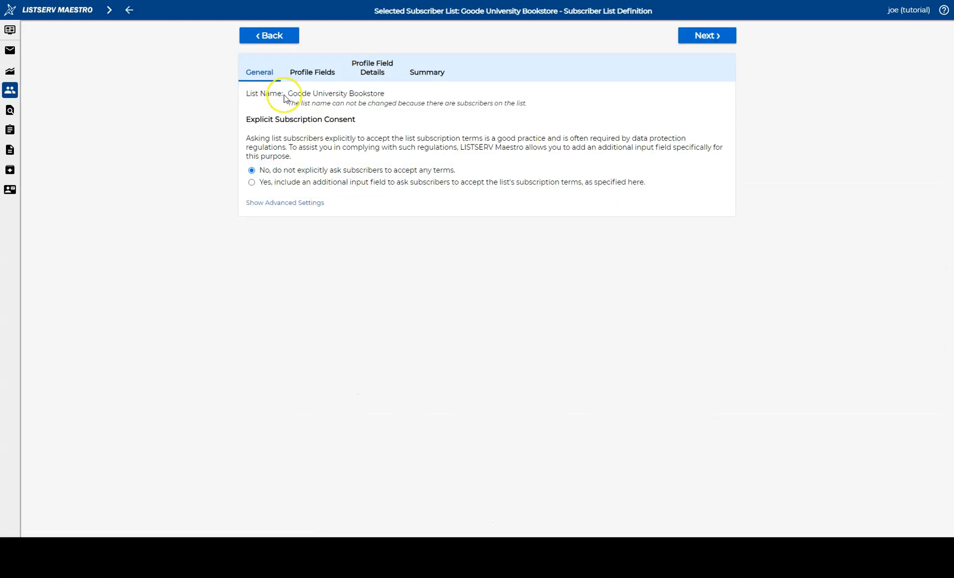
left_click(715, 37)
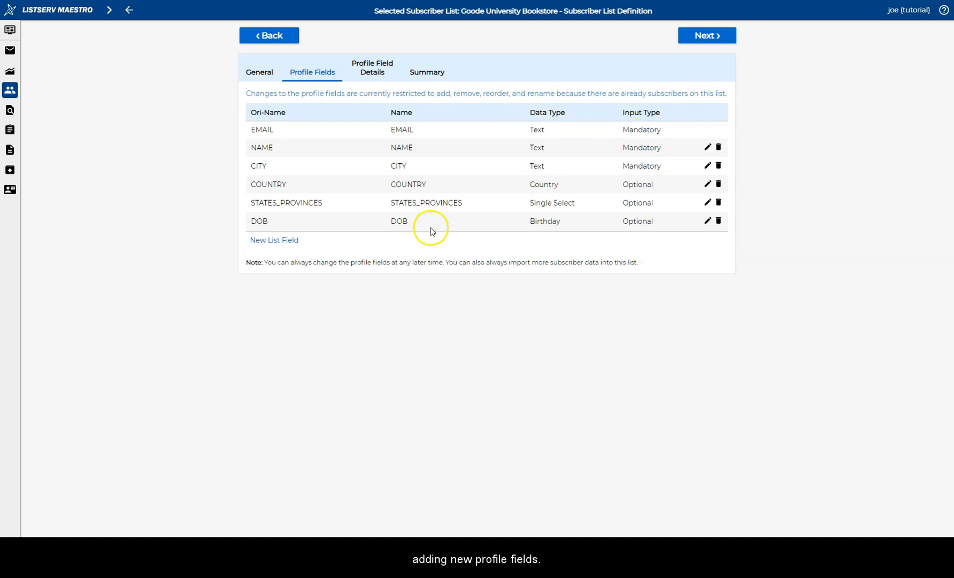
Add a new list field named DOM with data type Derived and input type Hidden
left_click(284, 241)
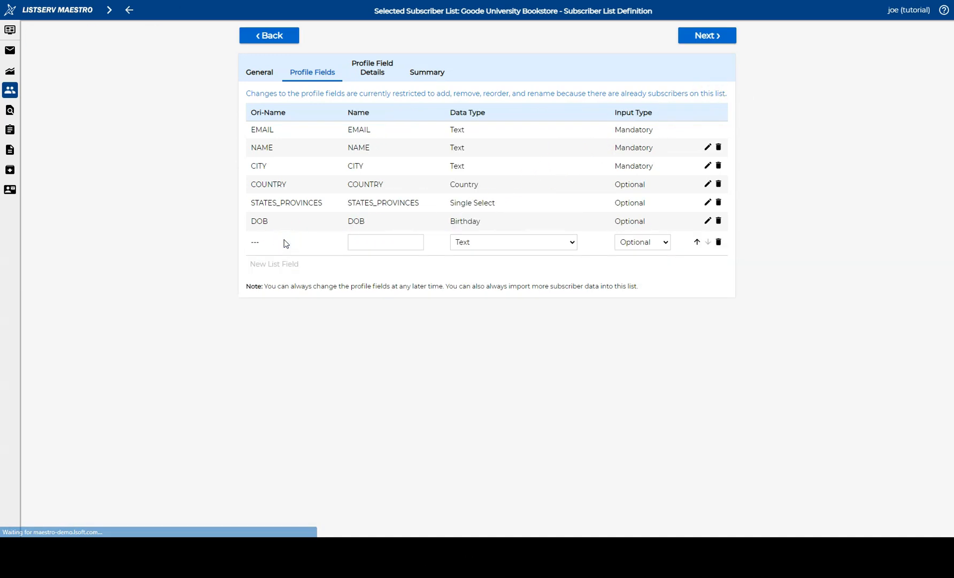
left_click(355, 242)
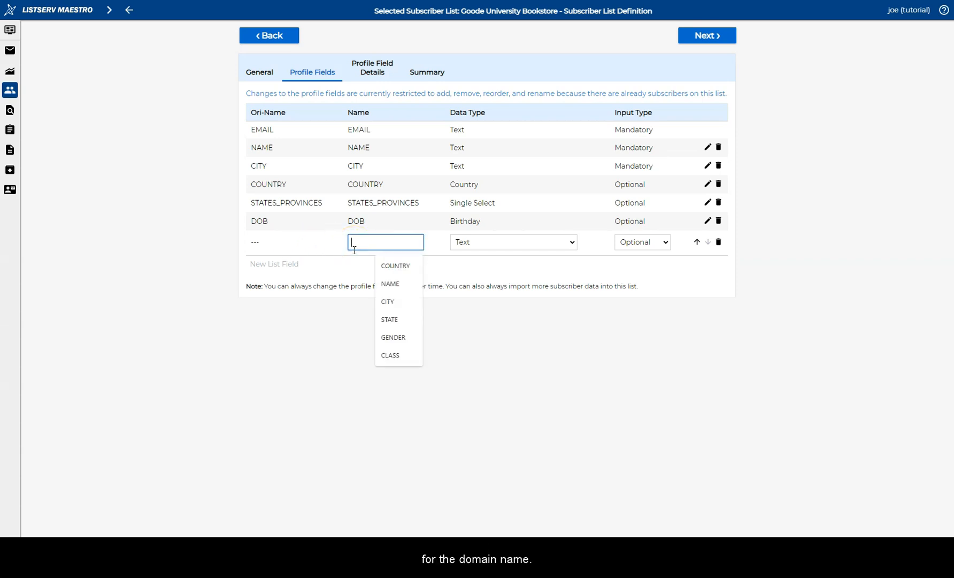
type("DOM")
left_click(522, 242)
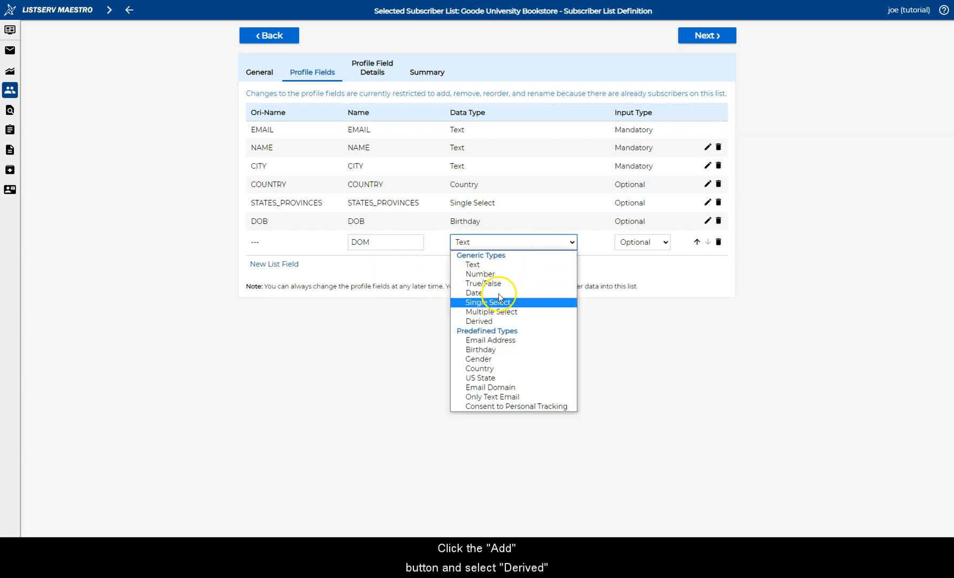
left_click(501, 321)
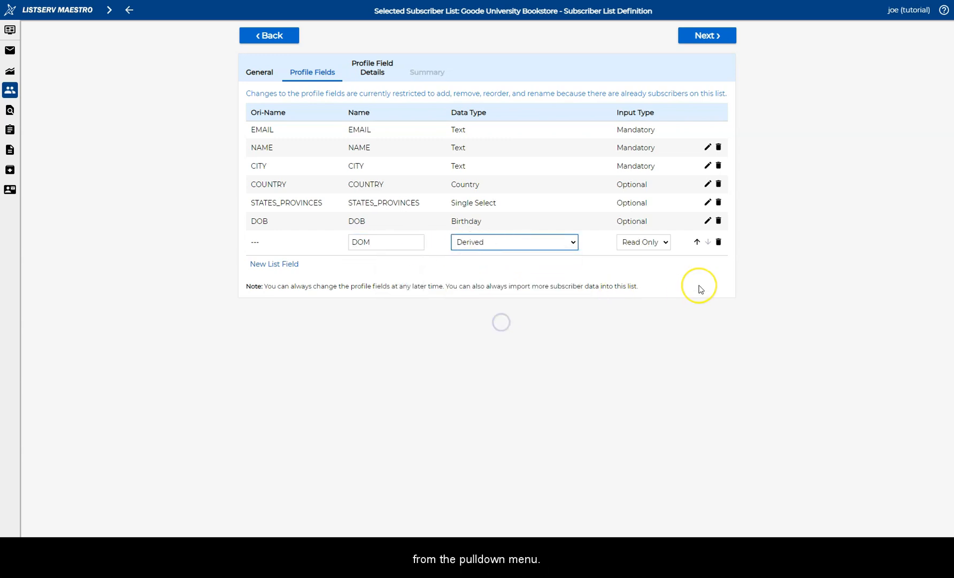
left_click(667, 244)
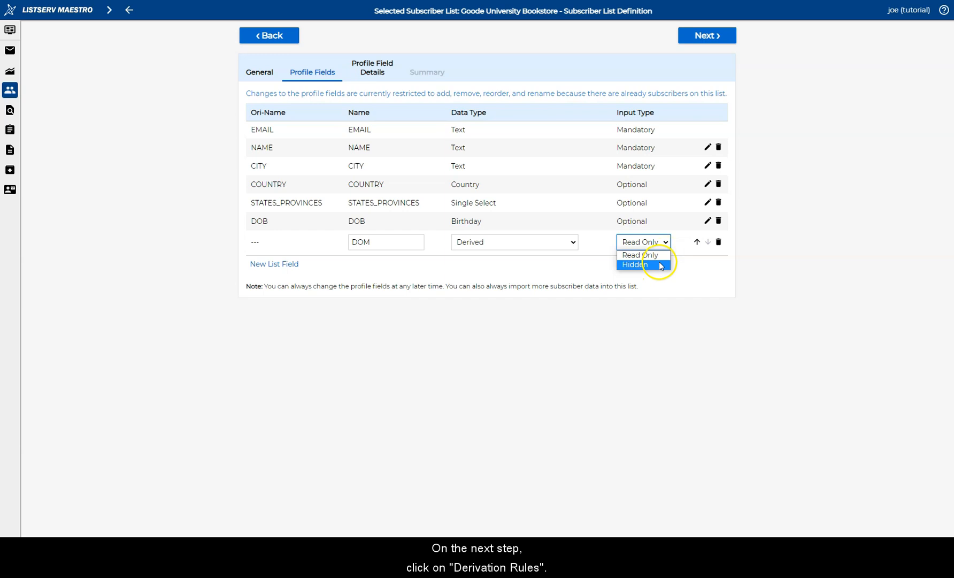
left_click(659, 263)
Define the derivation rule of the DOM field as ToLower(Substring(&EMAIL;, IndexOf(&EMAIL;, "@") + 1))
left_click(717, 36)
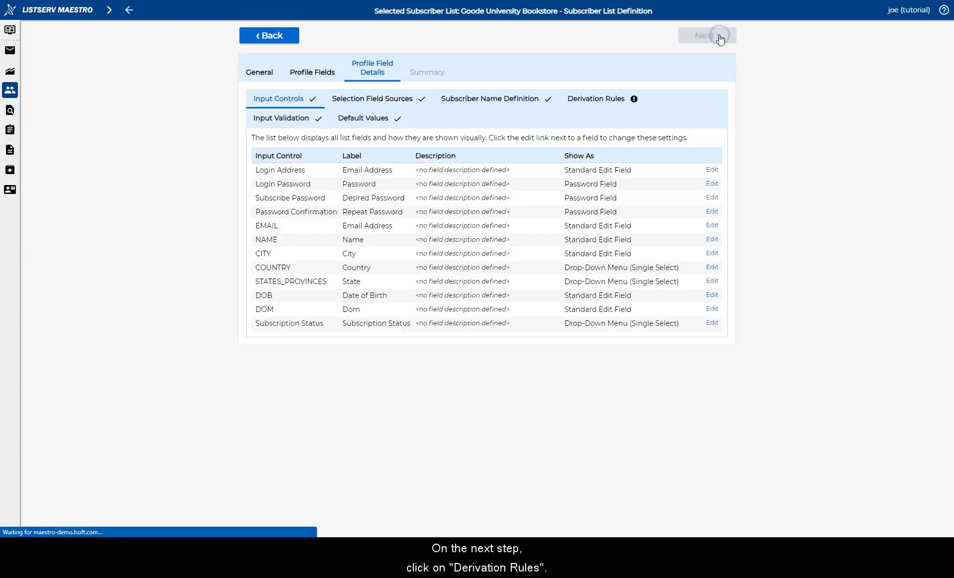
left_click(596, 99)
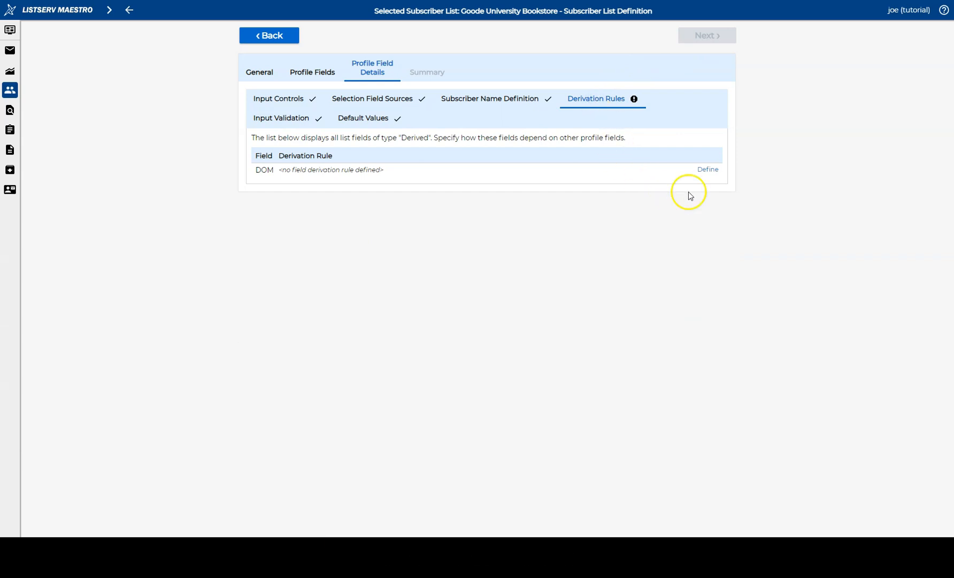
left_click(706, 175)
left_click(493, 247)
type("ToLower(Substring(&EMAIL;, IndexOf(&EMAIL;, \"@\") + 1))")
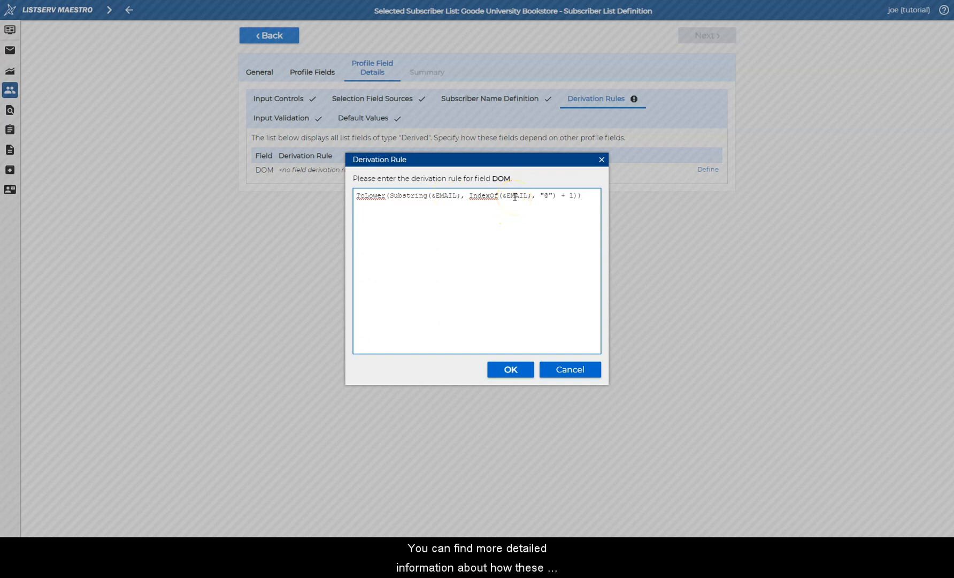
left_click(506, 364)
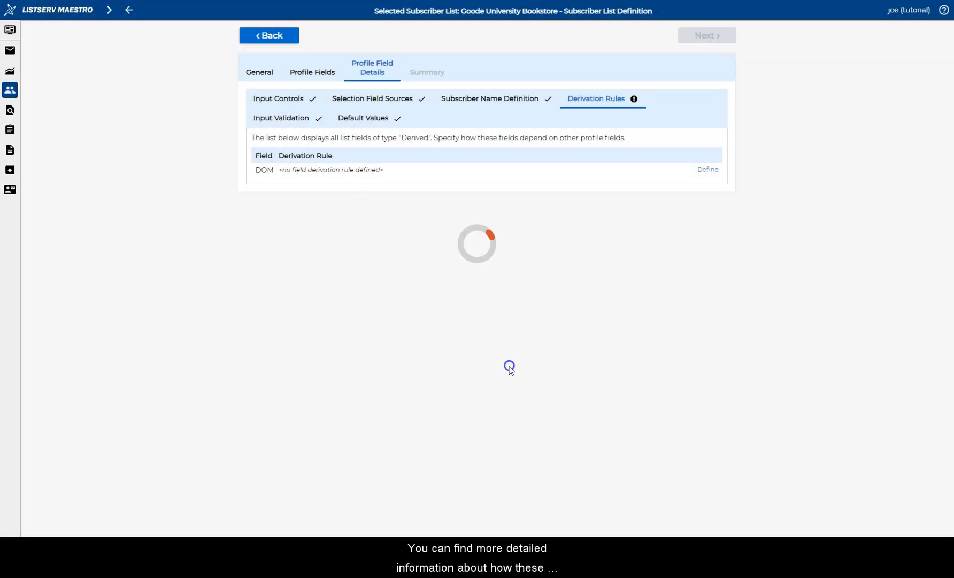
left_click(511, 366)
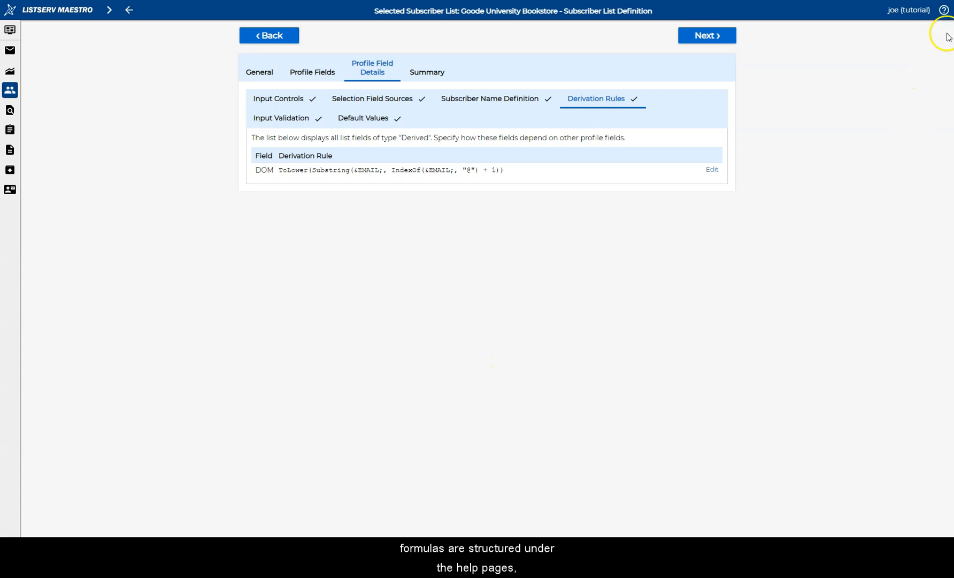
Show the help options available for the derivation rules page
left_click(945, 13)
left_click(939, 48)
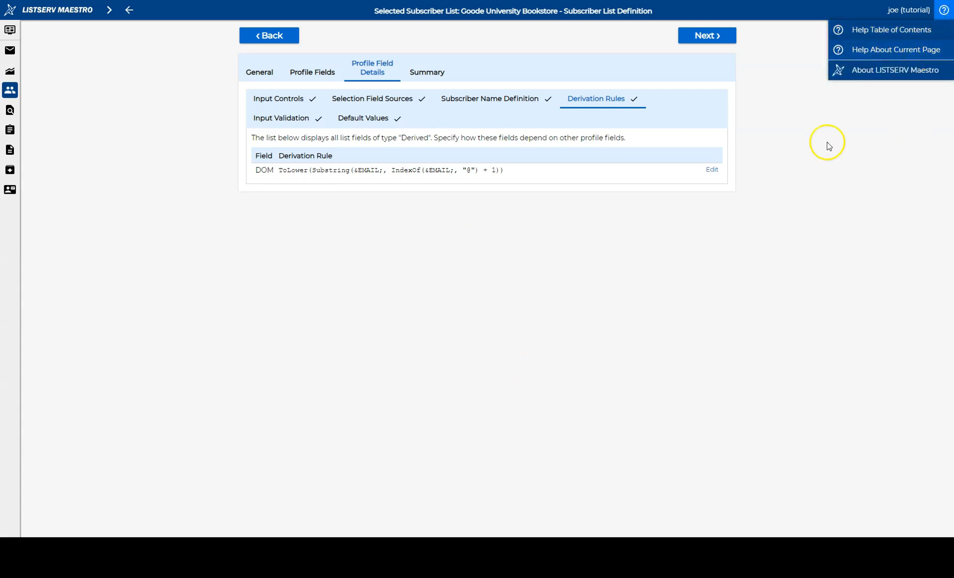
left_click(604, 260)
Finish the list definition to save the DOM field
left_click(713, 35)
left_click(713, 38)
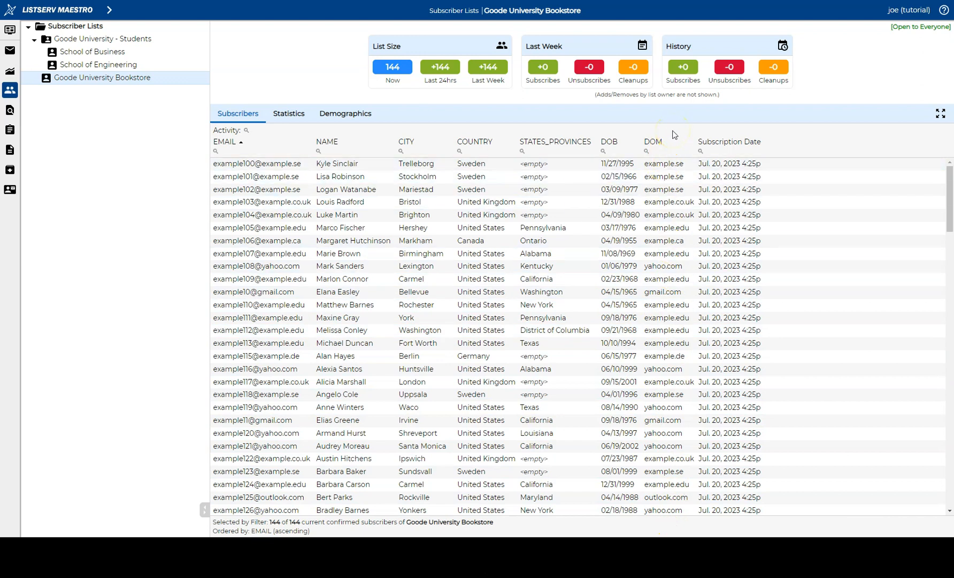
Reopen the Goode University Bookstore list definition and add a profile field named TLD with data type Derived and input type Hidden
right_click(123, 81)
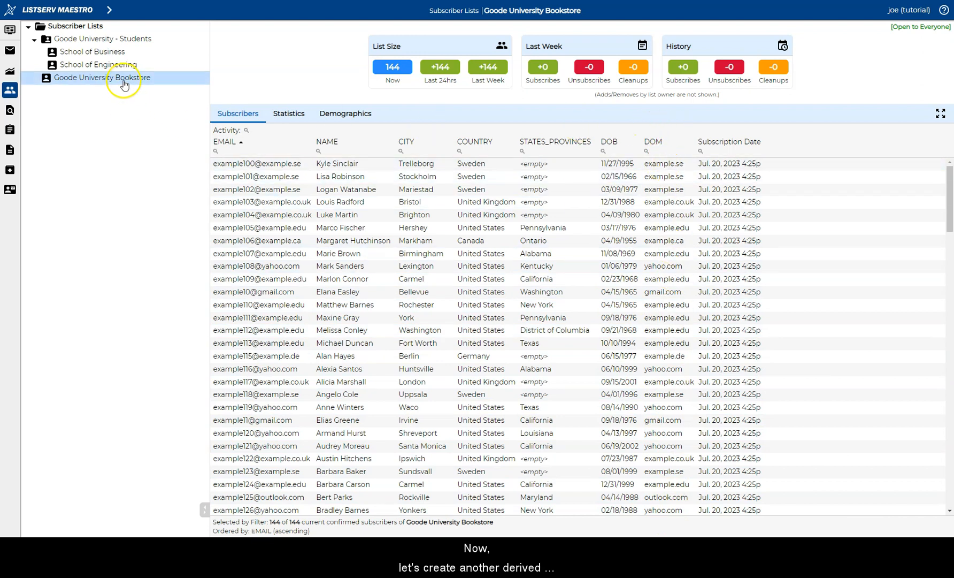
left_click(163, 89)
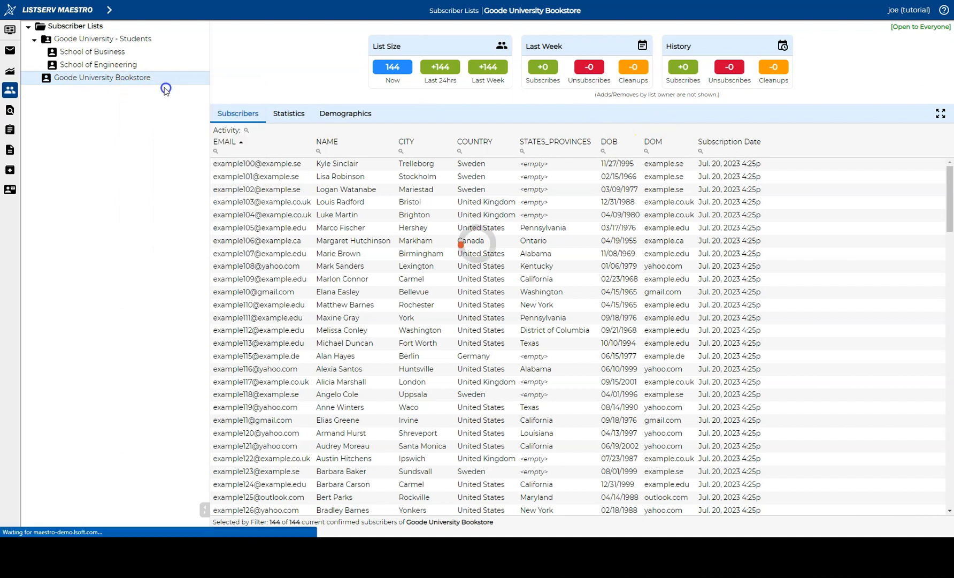
left_click(703, 35)
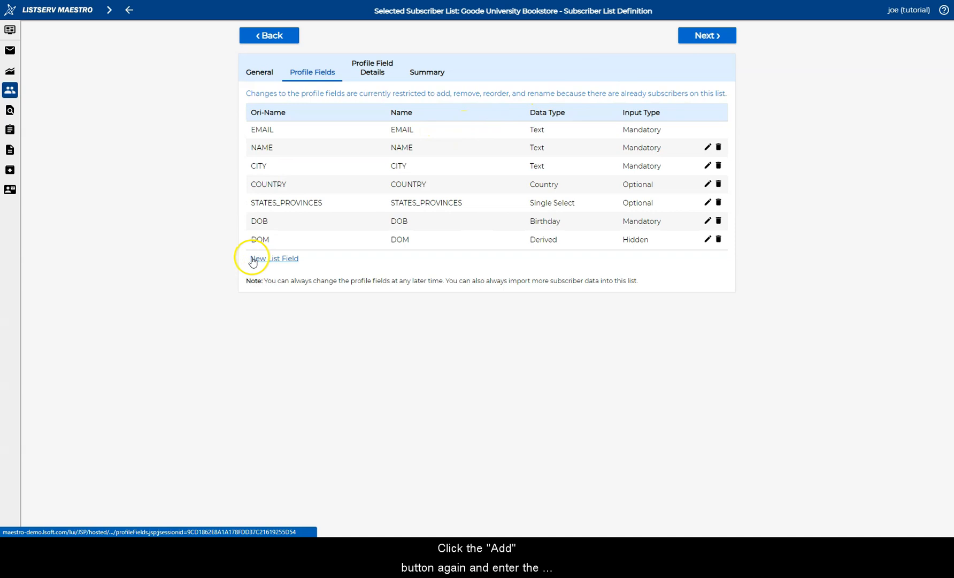
left_click(253, 260)
left_click(386, 259)
type("TLD")
left_click(519, 260)
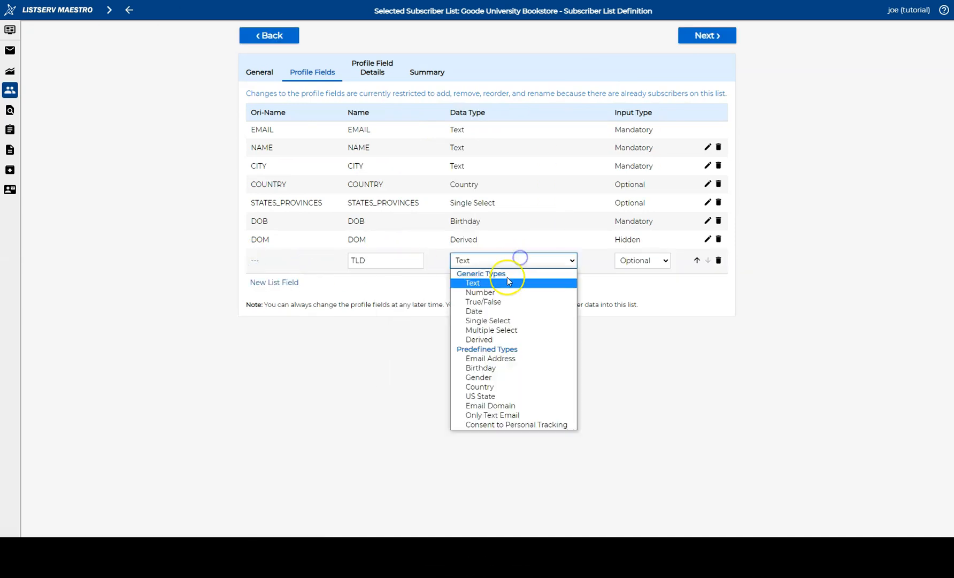
left_click(481, 339)
left_click(644, 261)
left_click(649, 282)
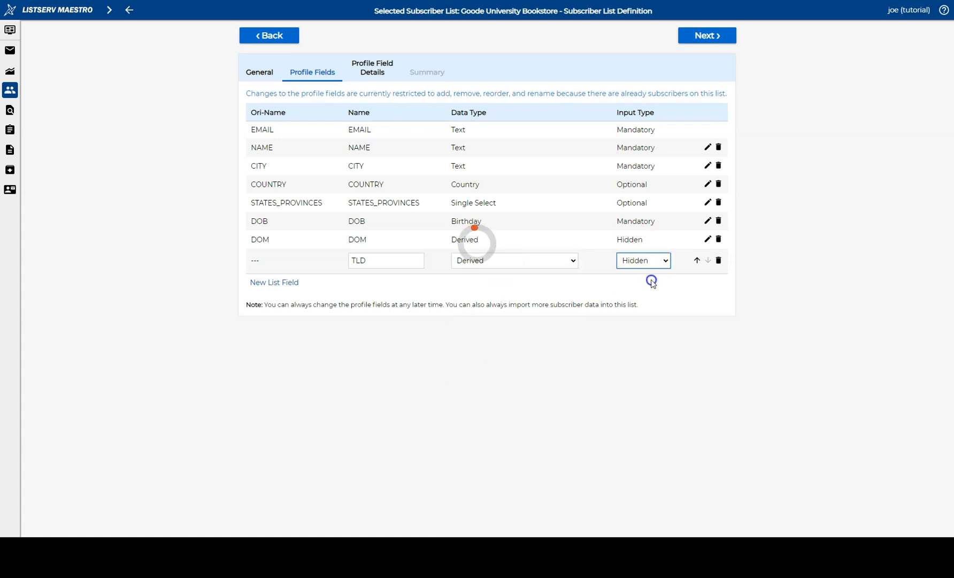
Define the TLD field's derivation rule as ToLower(Substring(&EMAIL;, LastIndexOf(&EMAIL;, "."))) and finish the list definition
left_click(719, 37)
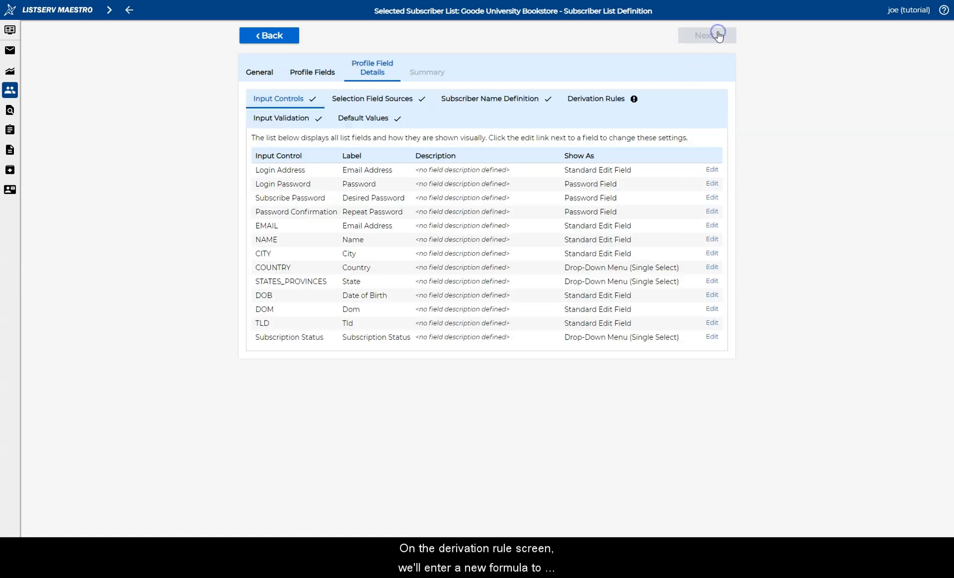
left_click(609, 102)
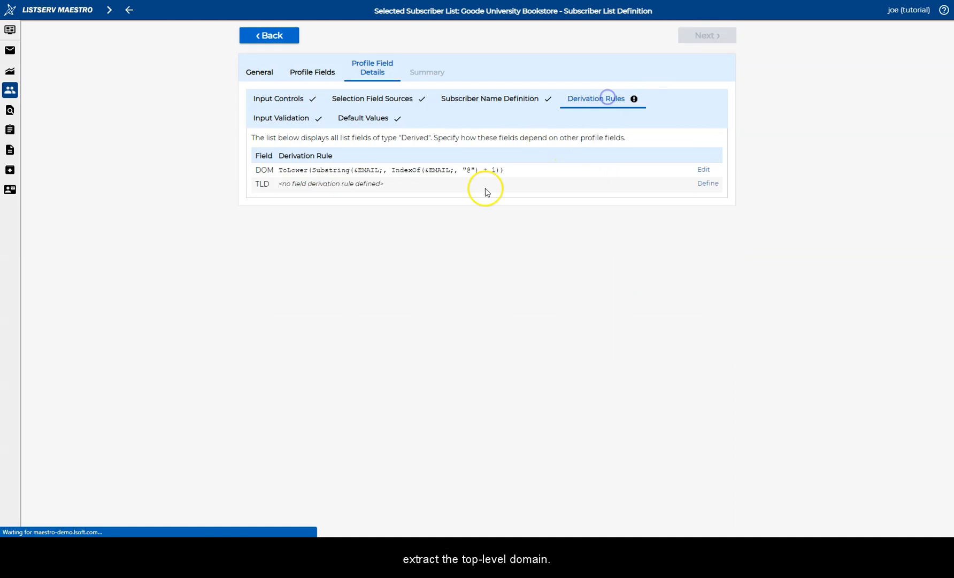
left_click(706, 184)
type("ToLower(Substring(&EMAIL;, LastIndexOf(&EMAIL;, \".\")))")
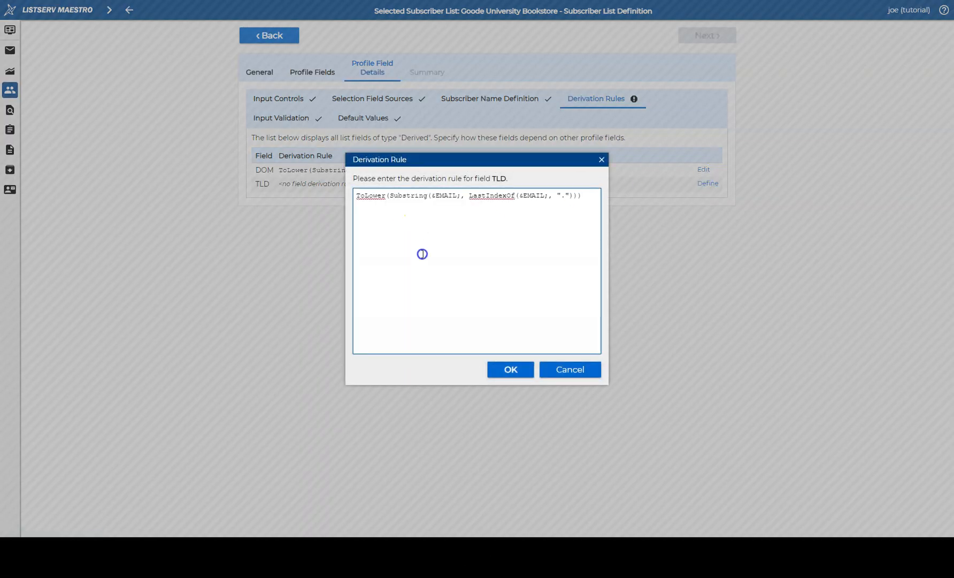
left_click(510, 374)
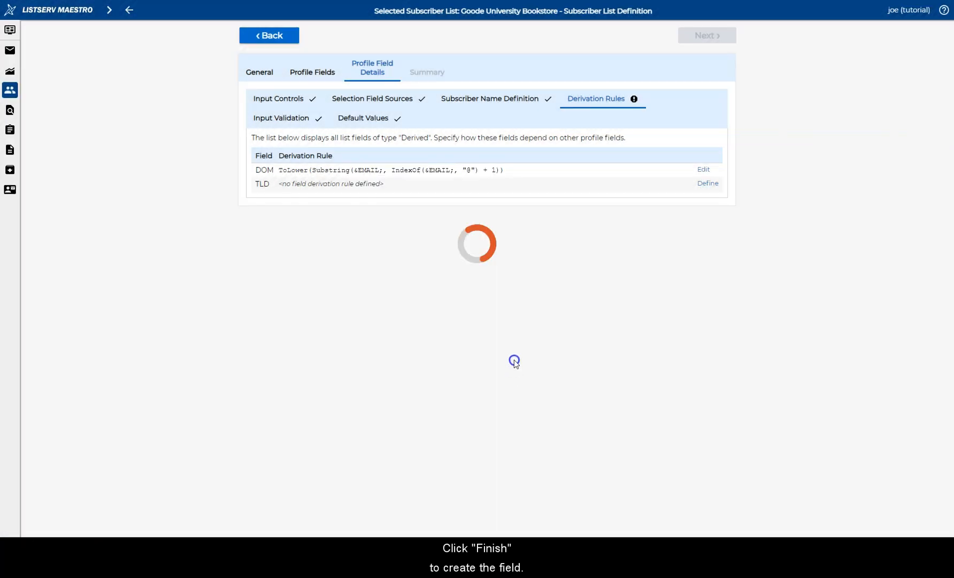
left_click(700, 37)
left_click(699, 36)
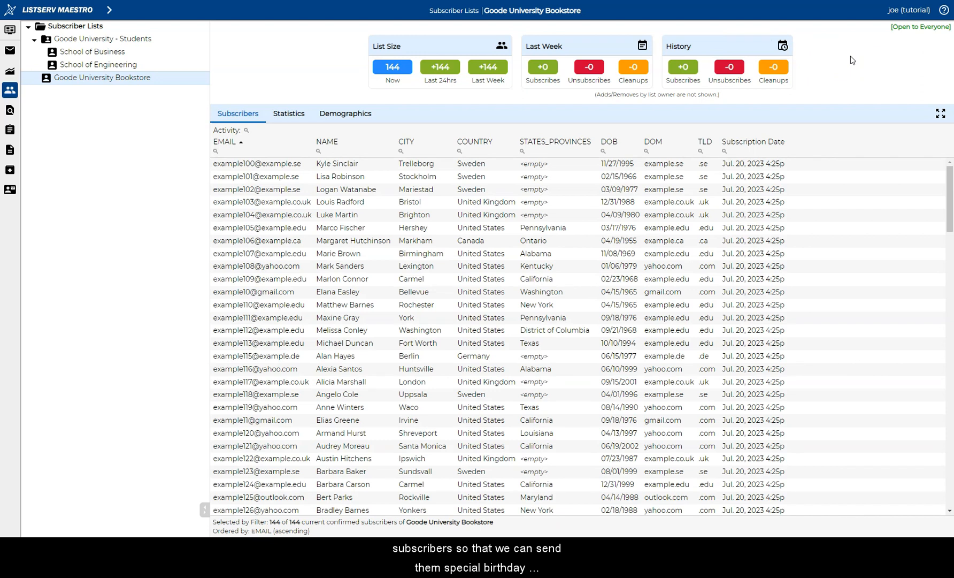
Reopen the Goode University Bookstore list definition and add a profile field named BMONTH with data type Derived and input type Hidden
right_click(164, 87)
left_click(198, 92)
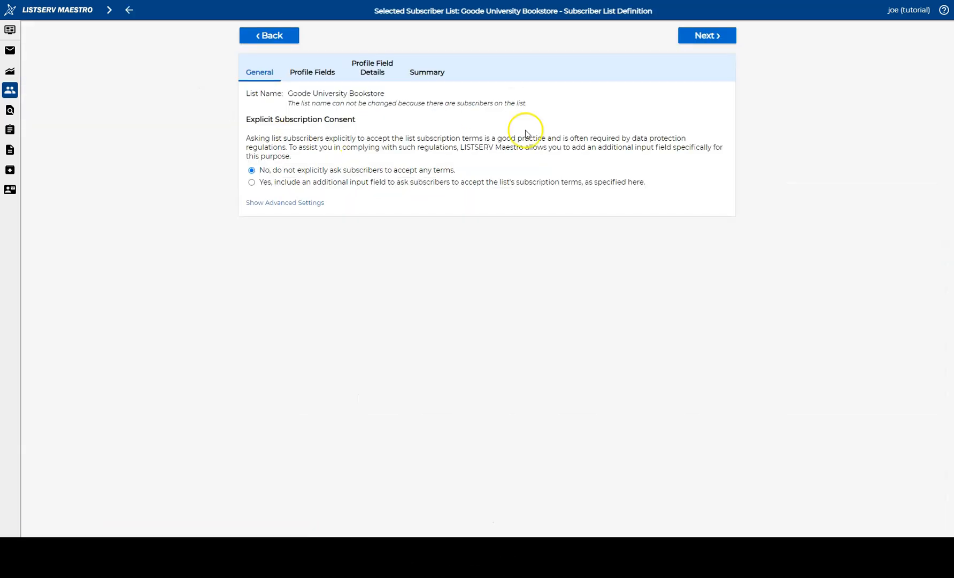
left_click(689, 35)
left_click(269, 283)
left_click(381, 280)
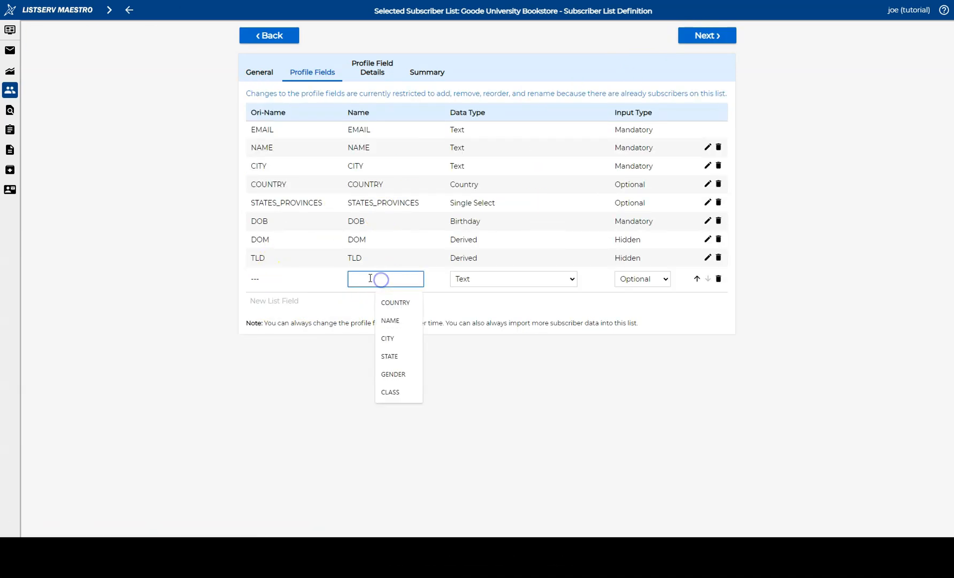
type("BMONTH")
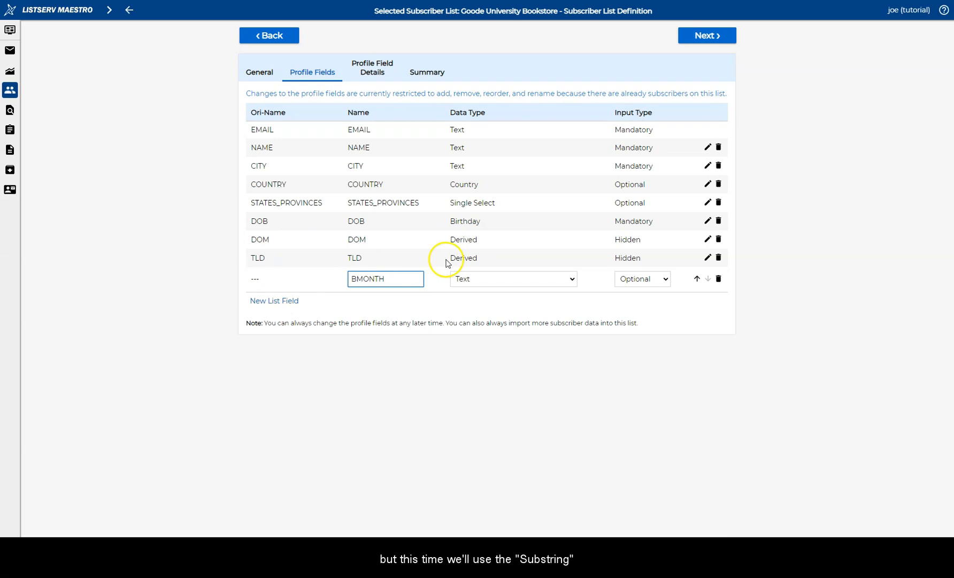
left_click(500, 278)
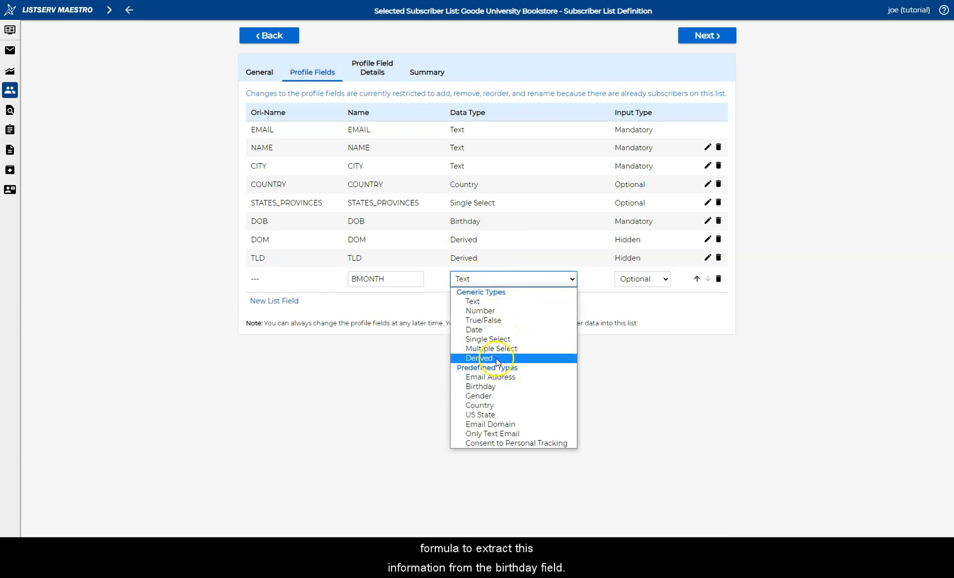
left_click(490, 358)
left_click(647, 276)
left_click(645, 300)
Define the BMONTH field's derivation rule as Substring(&DOB;, 0, 2) and finish the list definition
left_click(699, 36)
left_click(600, 98)
left_click(709, 198)
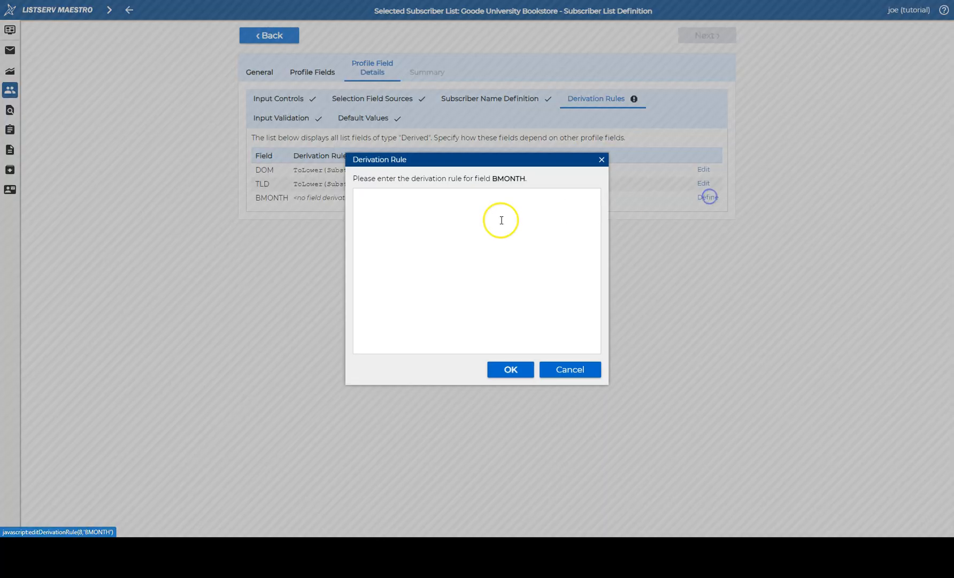
type("Substring(&DOB;, 0, 2)")
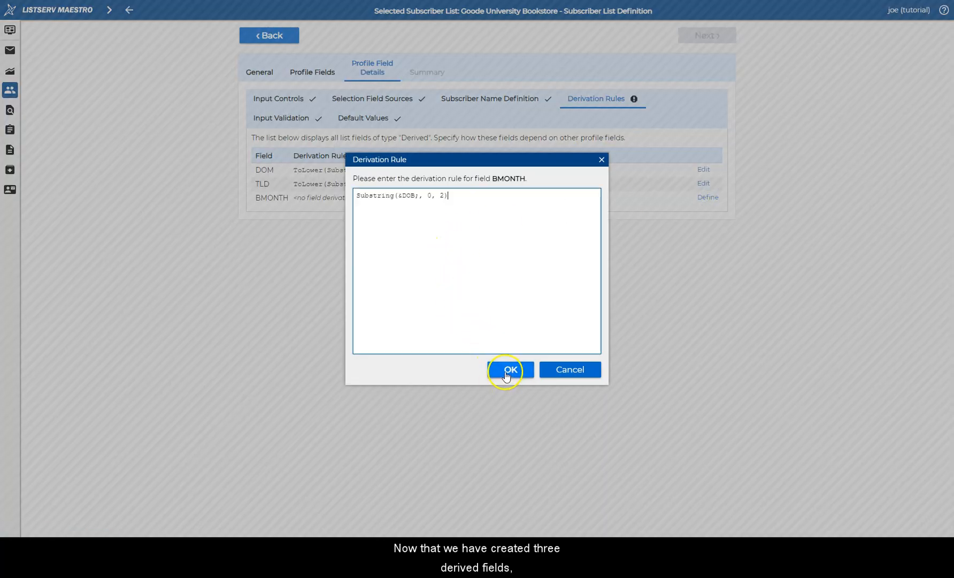
left_click(509, 370)
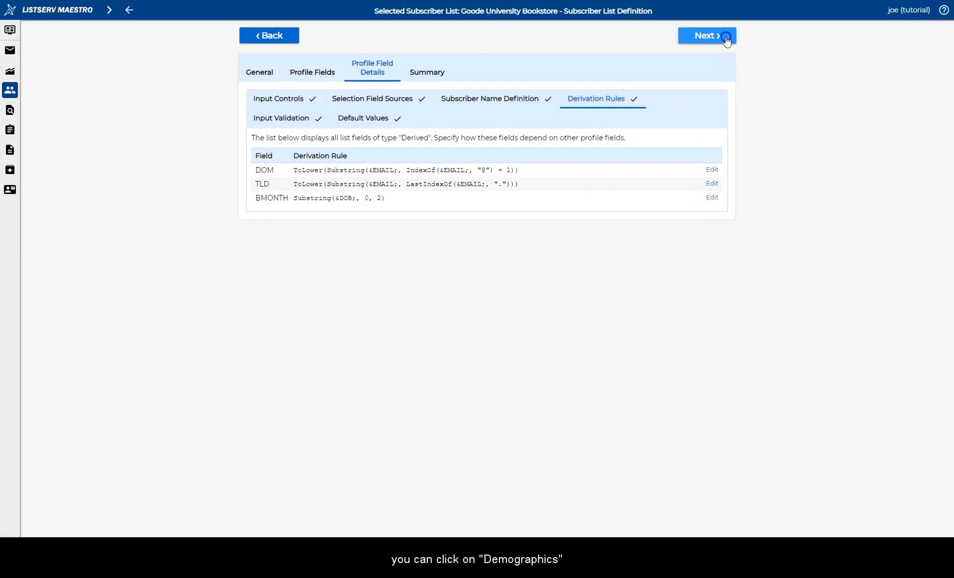
left_click(724, 36)
left_click(728, 40)
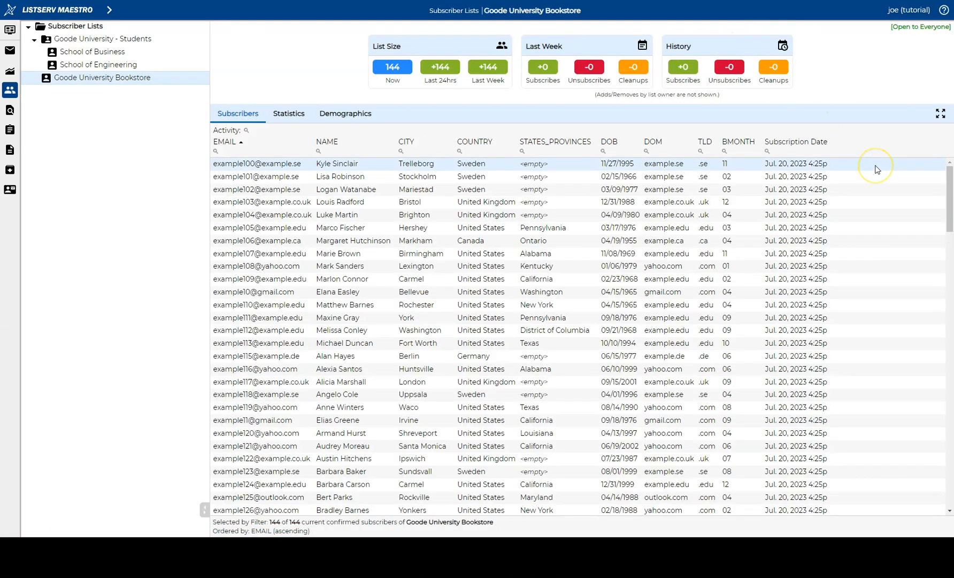
Display the demographic breakdown of the Goode University Bookstore list
left_click(362, 114)
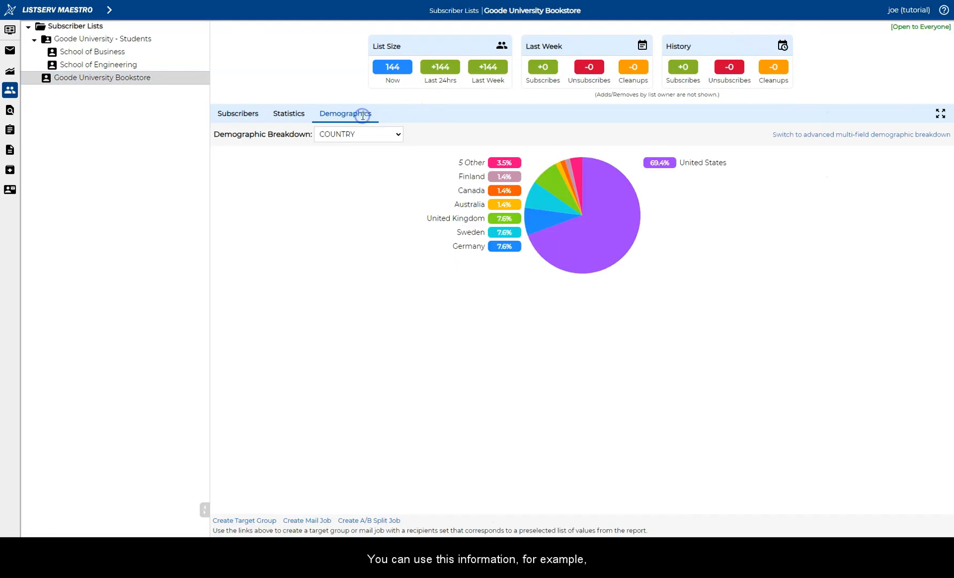
View the bookstore list's demographic breakdown by the DOM field and by the TLD field
left_click(354, 135)
left_click(347, 197)
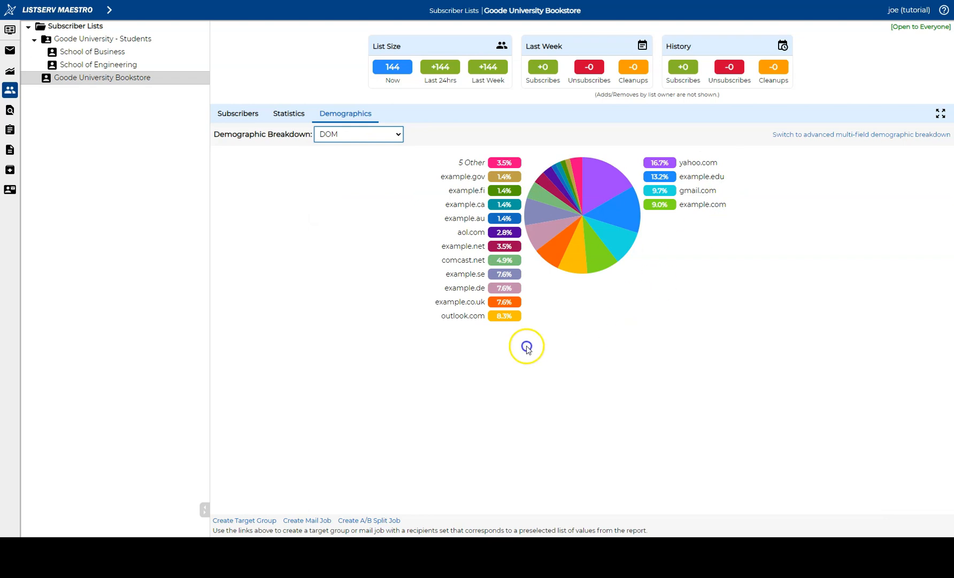
left_click(395, 146)
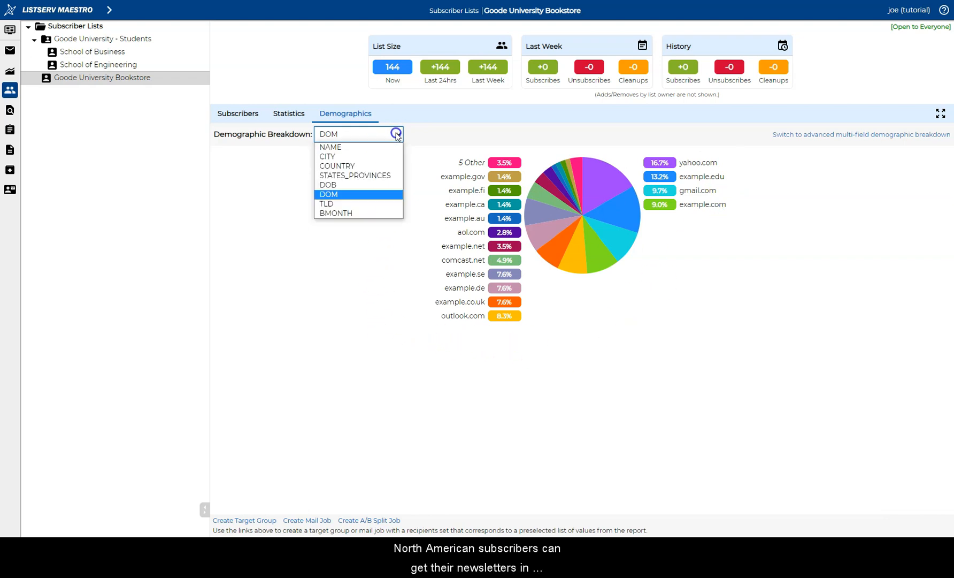
left_click(384, 206)
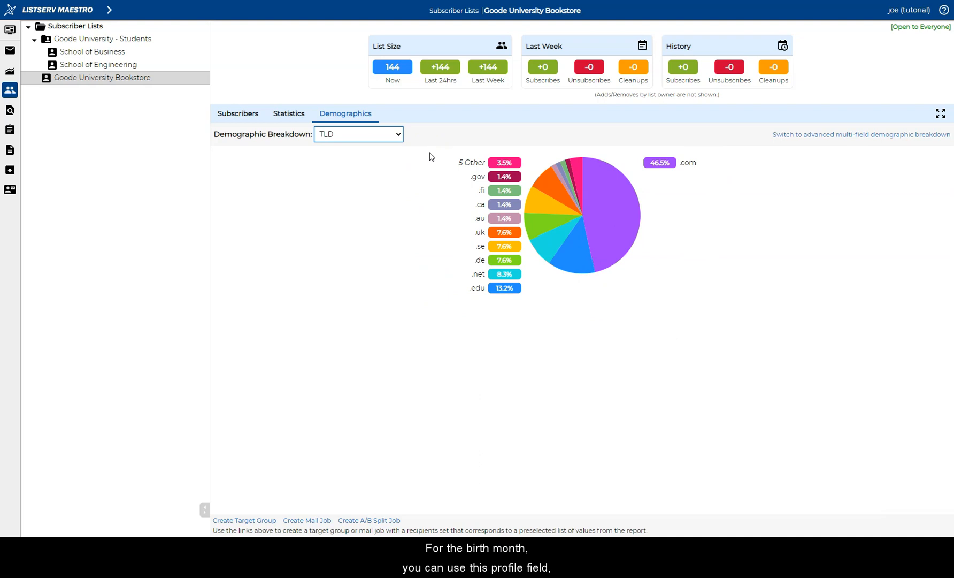
View the demographic breakdown by the BMONTH field and return to the list's subscribers table
left_click(403, 136)
left_click(369, 212)
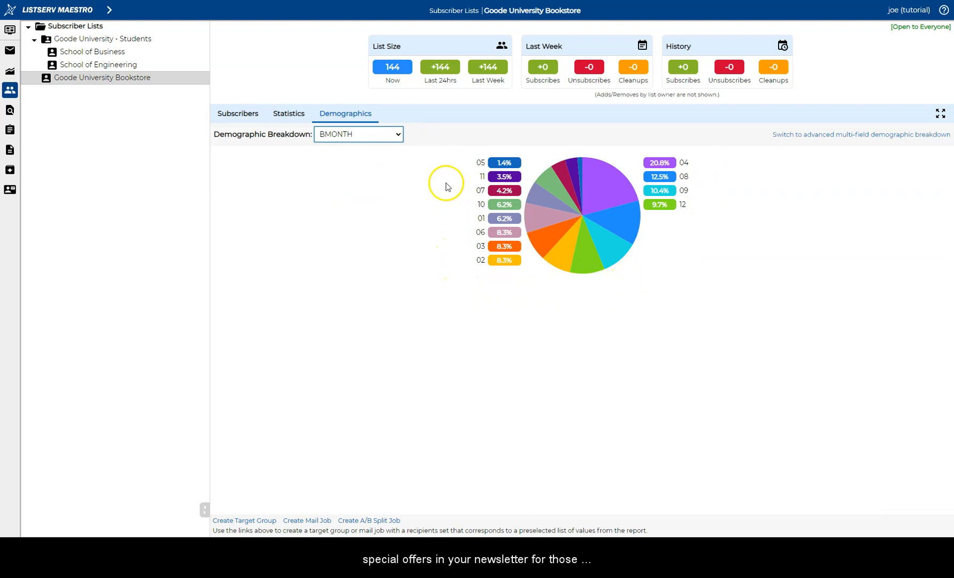
left_click(447, 164)
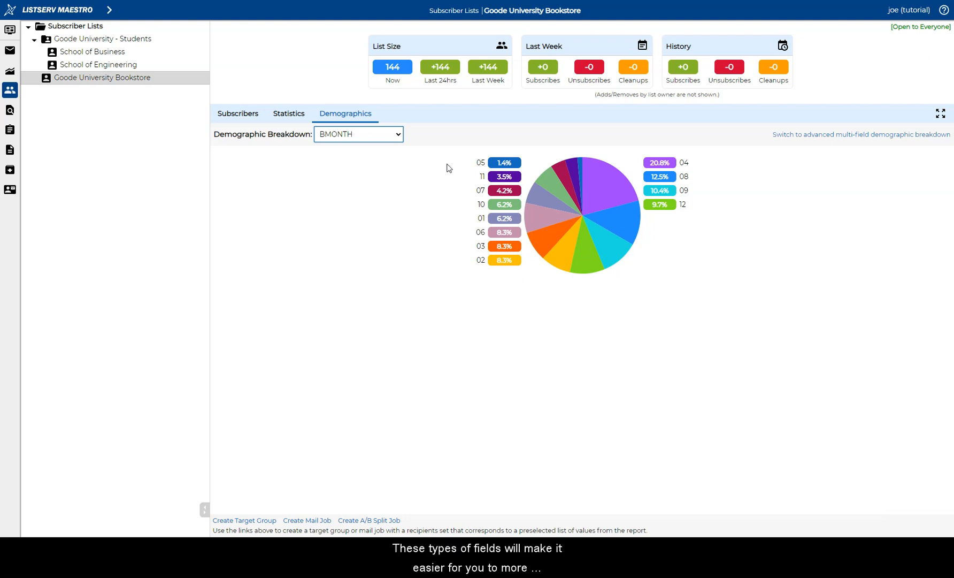
left_click(250, 117)
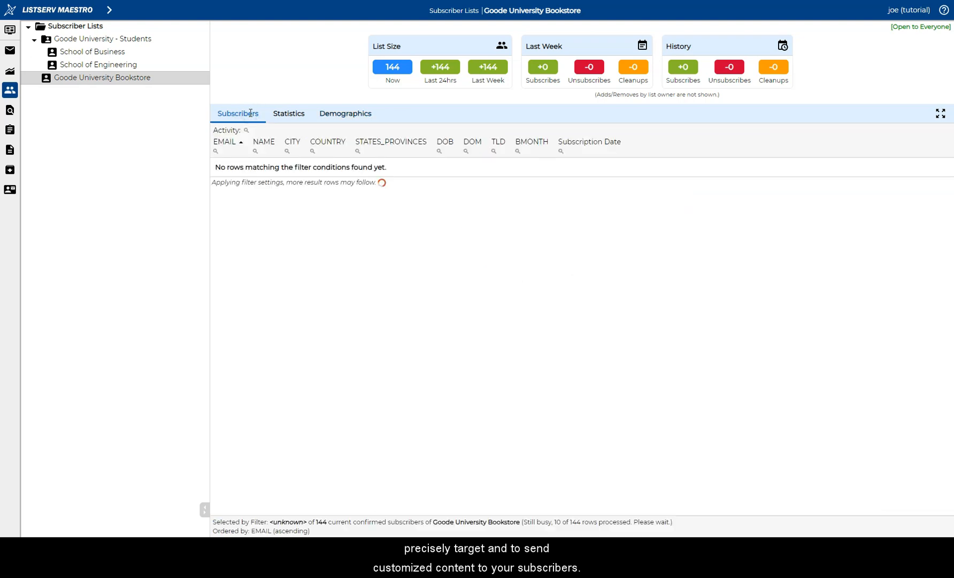